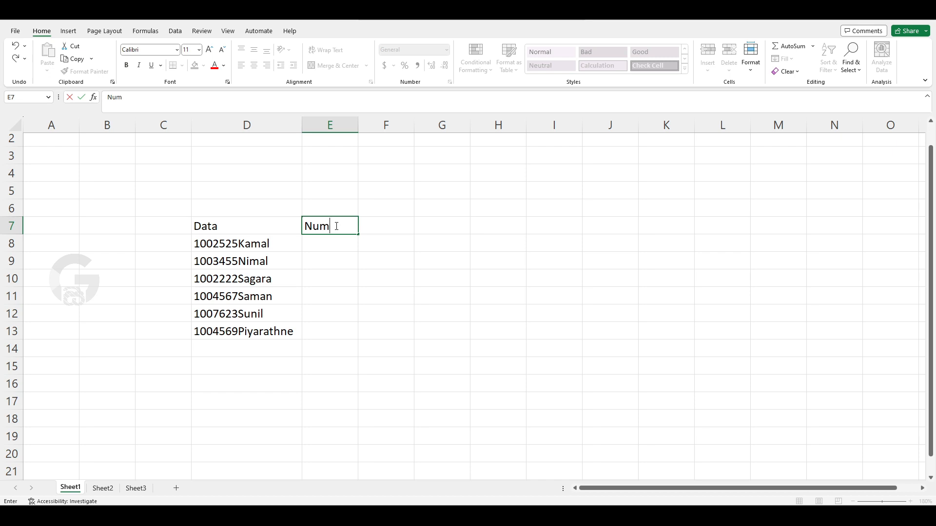
- Complete the header Number in E7 and add the header Name in F7
text(er)
key(Tab)
text(Name)
key(Return)
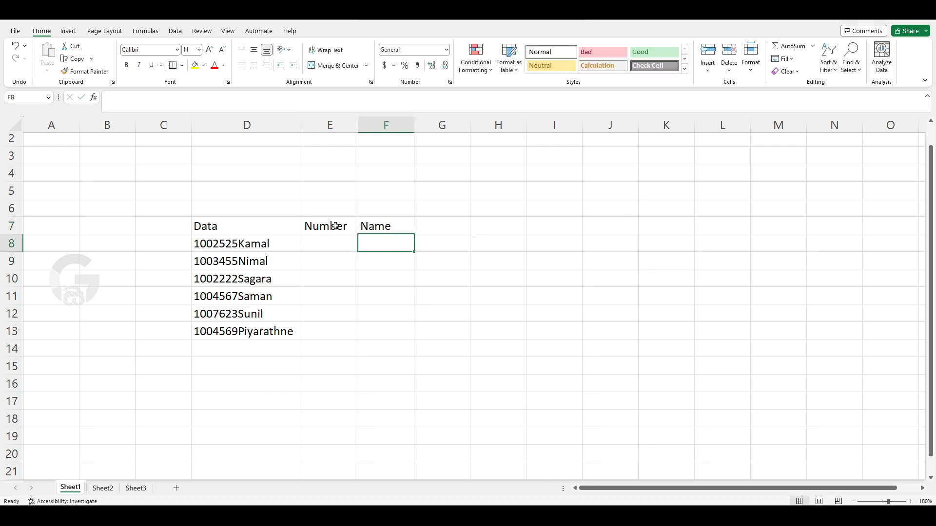
click(431, 312)
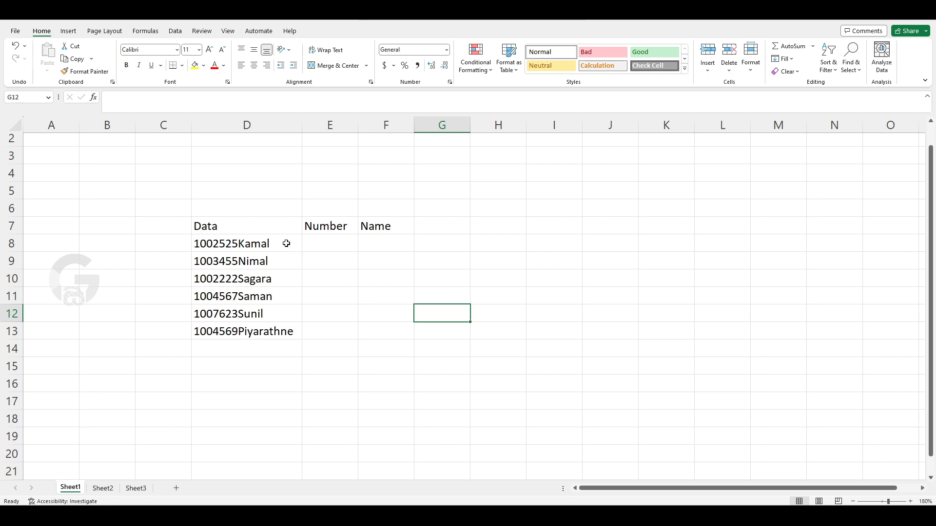
- Start a Text to Columns conversion of D8:D13 using the Fixed width data type
drag(286, 243, 288, 331)
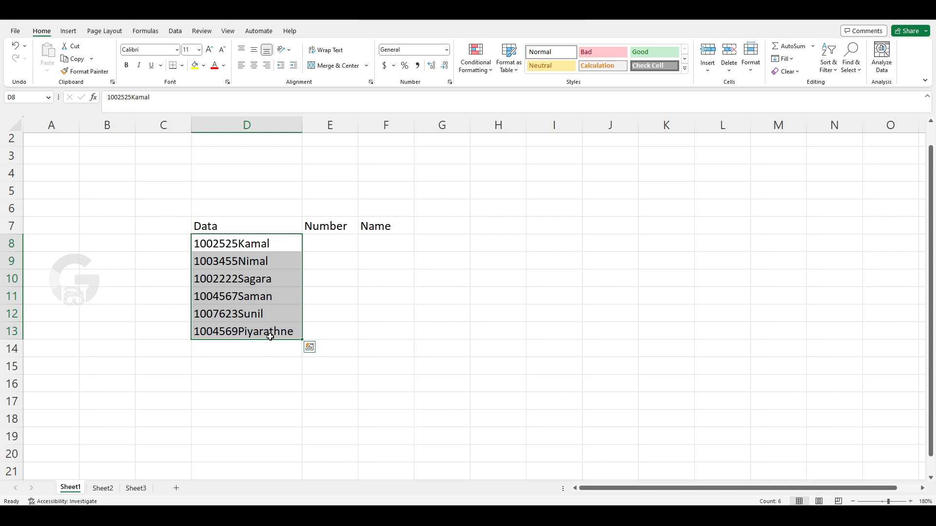
click(175, 31)
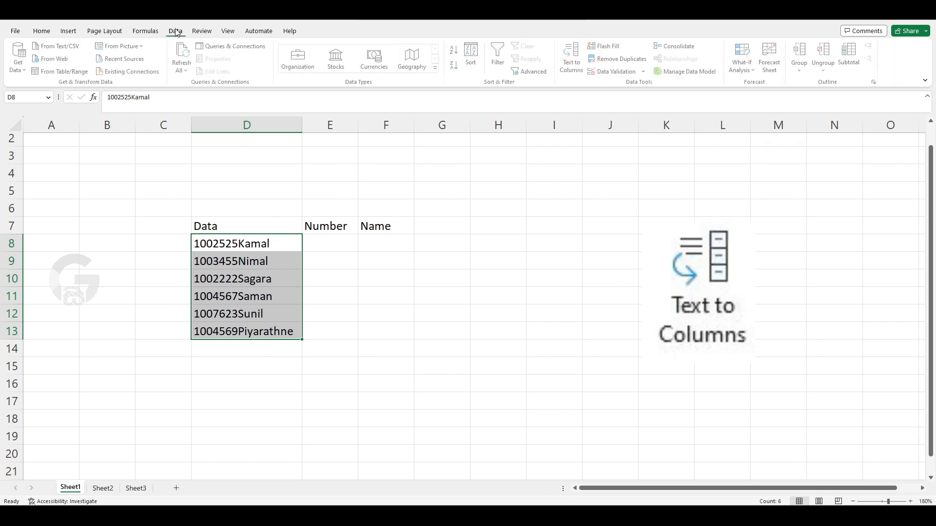
click(573, 51)
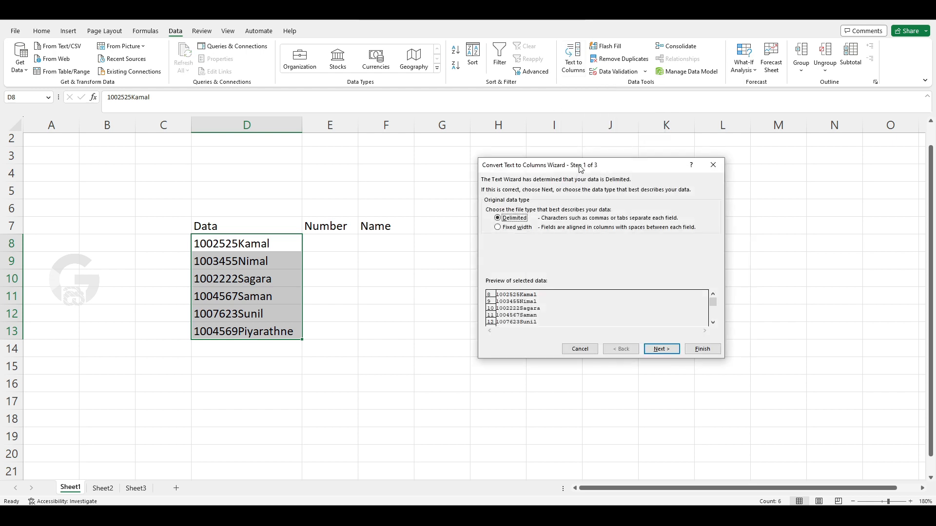
drag(581, 169, 549, 186)
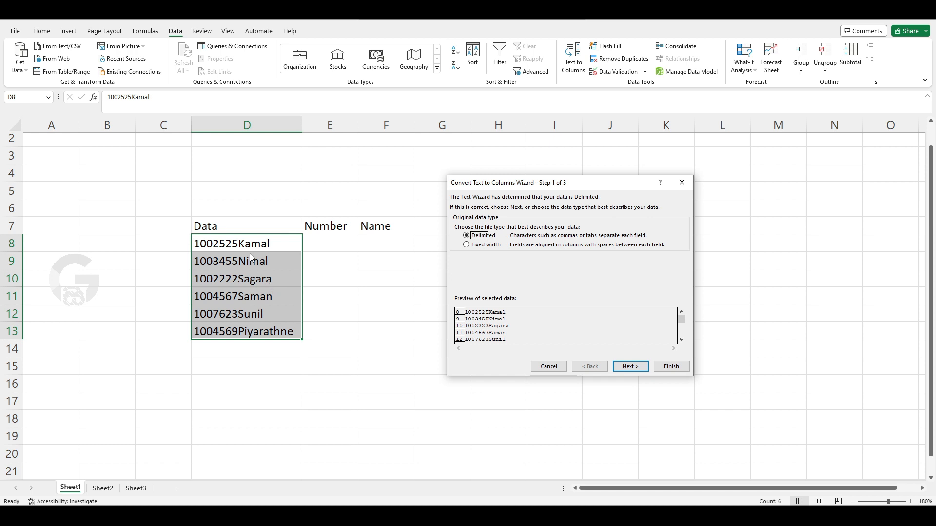
click(485, 250)
click(632, 369)
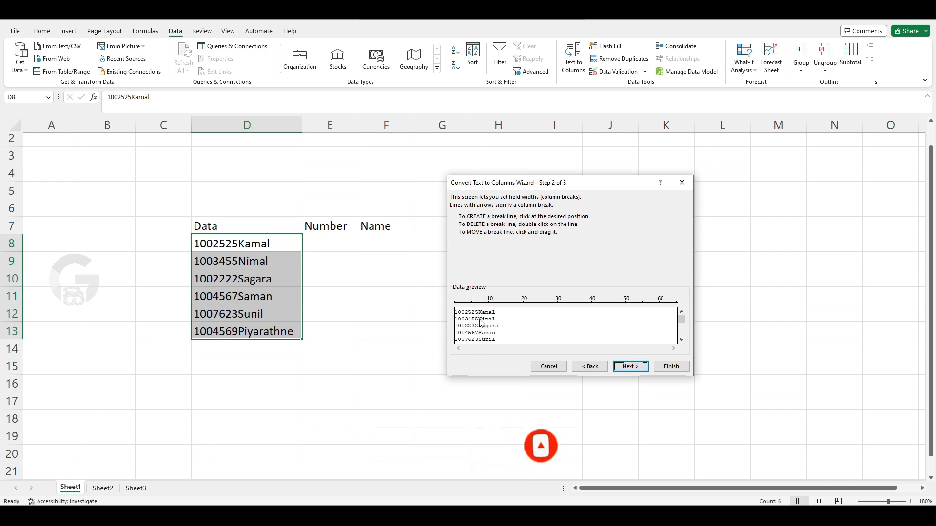
- Split the entries after the seventh character, between number and name, and output the result starting at cell E8
click(479, 304)
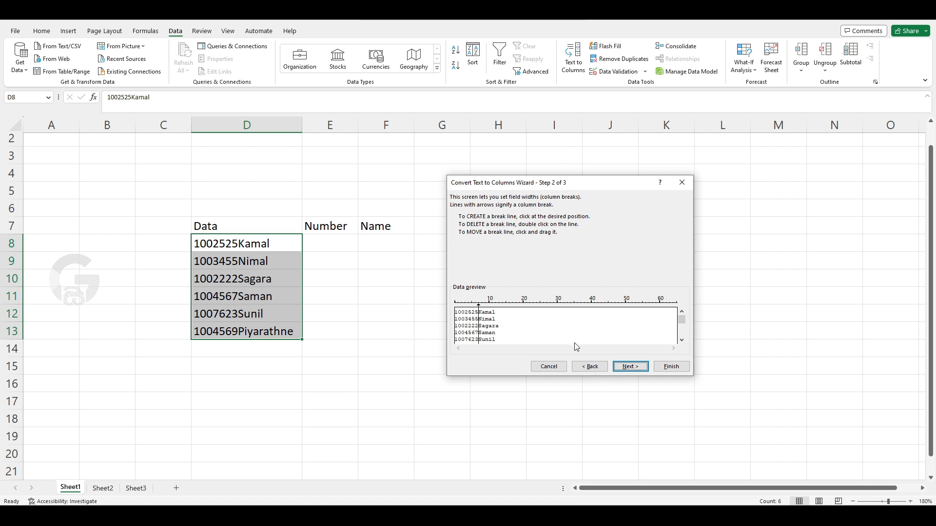
click(638, 369)
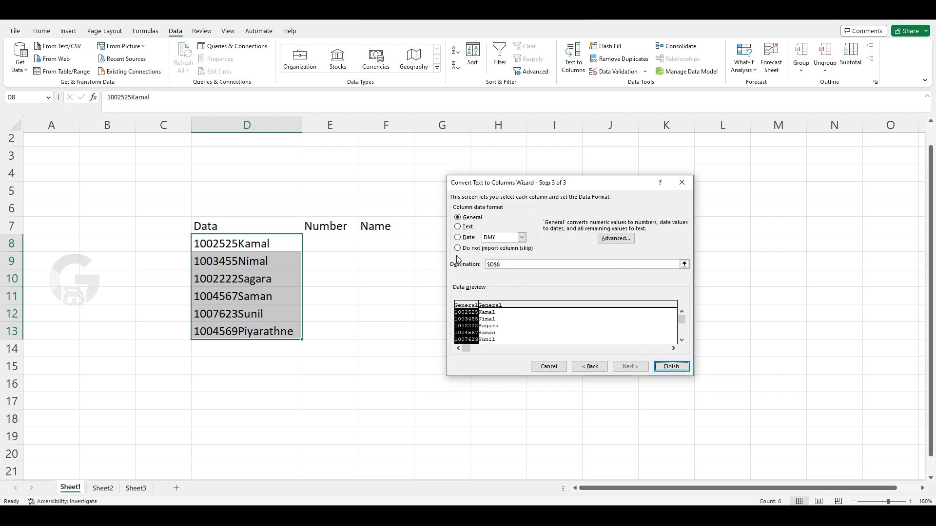
click(684, 264)
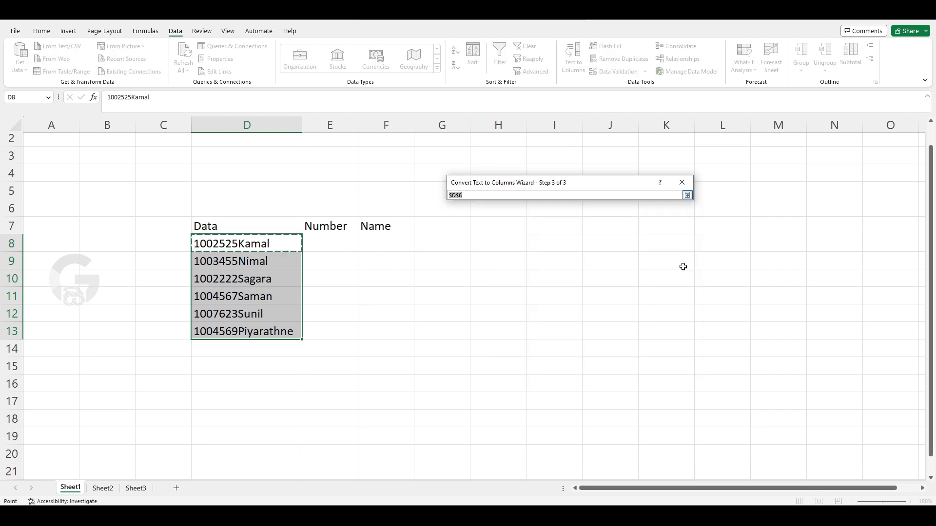
click(340, 243)
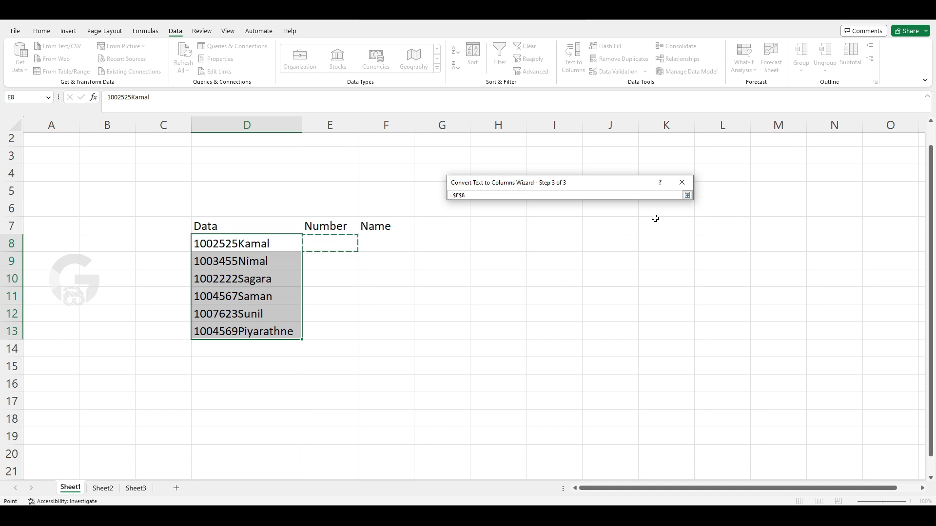
click(687, 195)
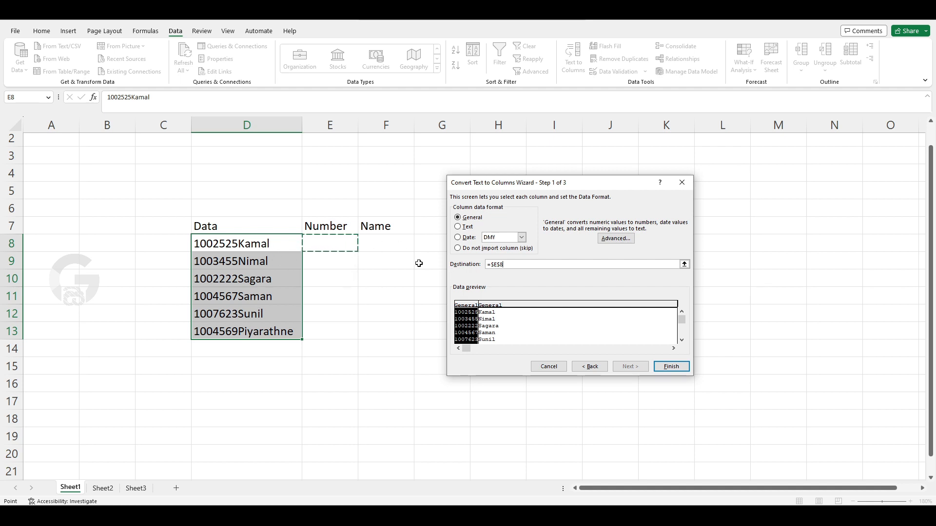
click(670, 367)
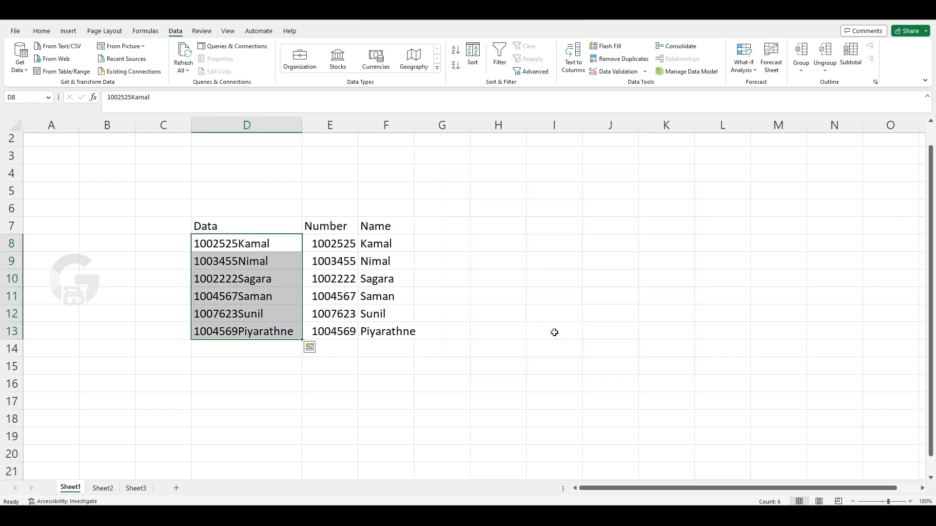
- Check the separated numbers against the source data and undo the Text to Columns split
click(486, 279)
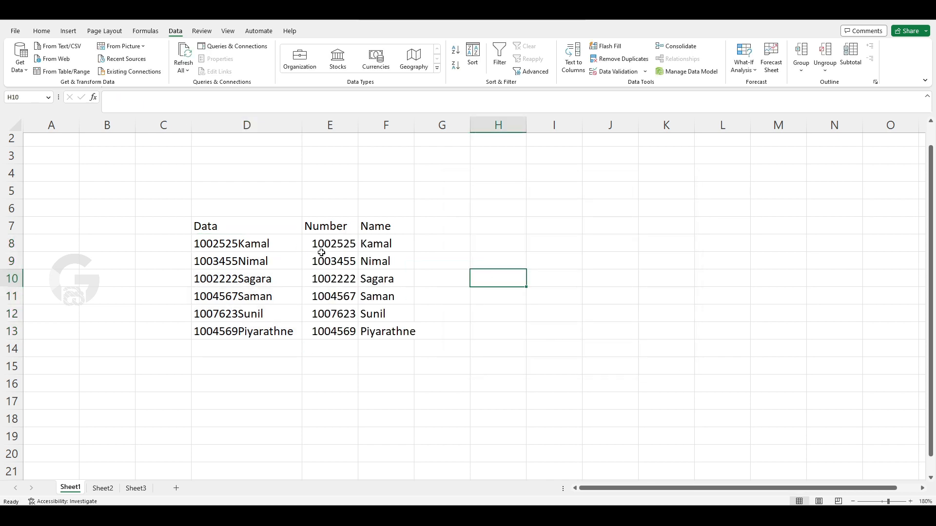
click(348, 273)
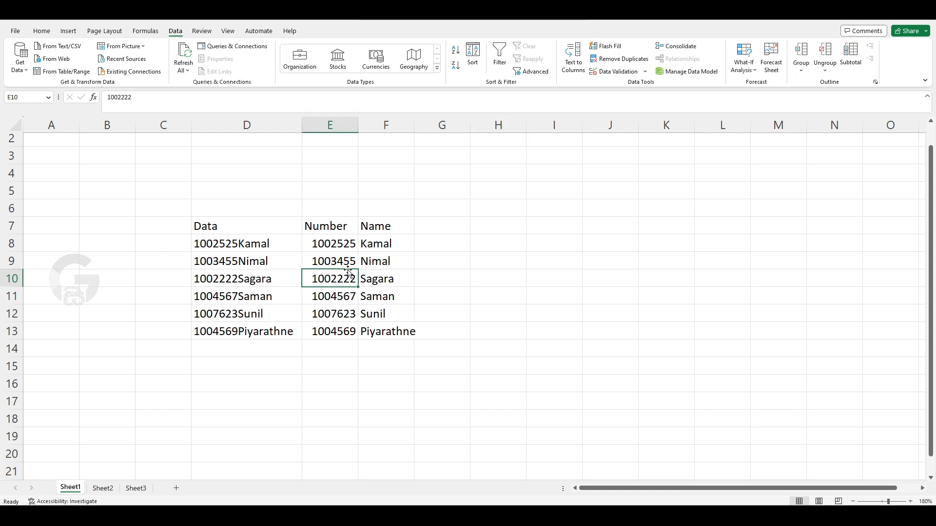
key(Up)
key(Up)
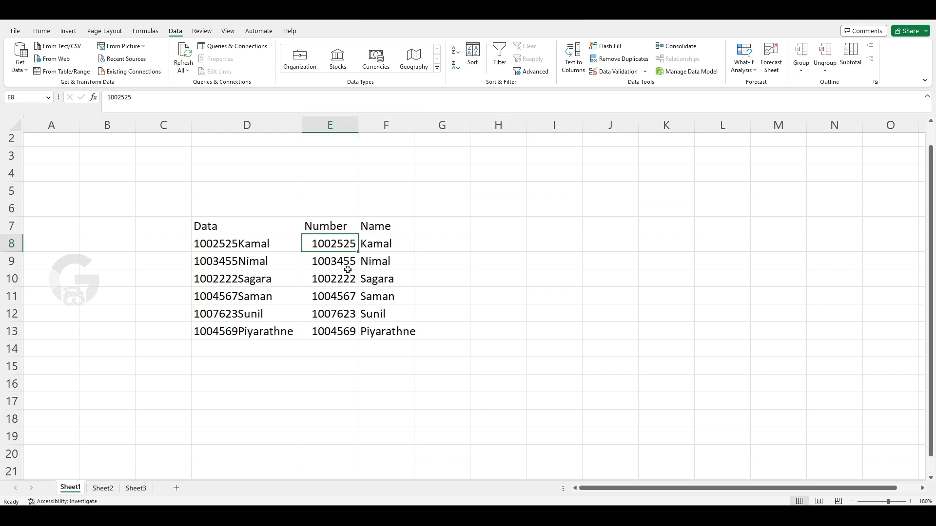
key(Left)
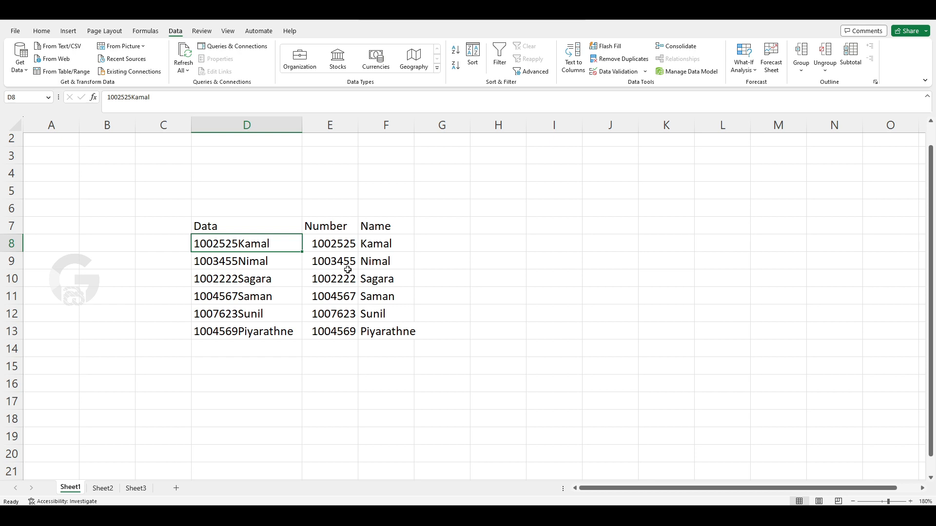
key(ctrl+z)
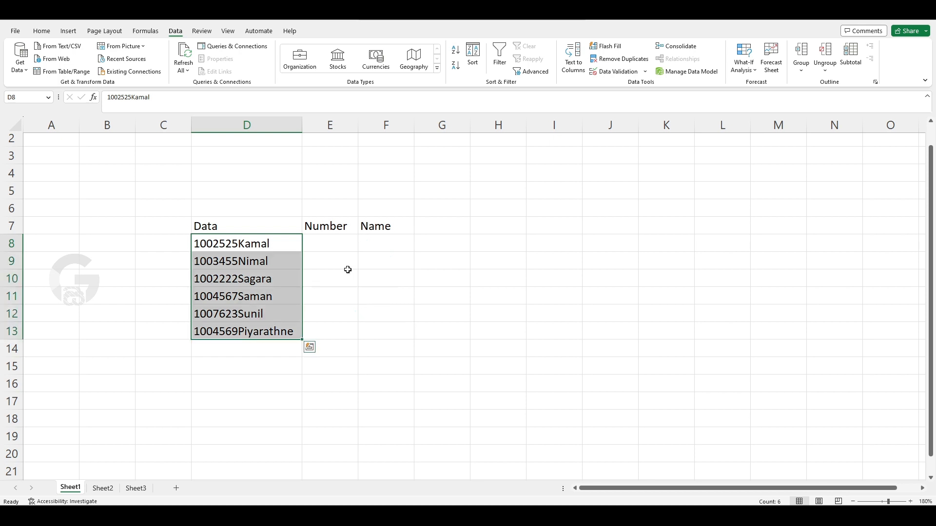
click(347, 271)
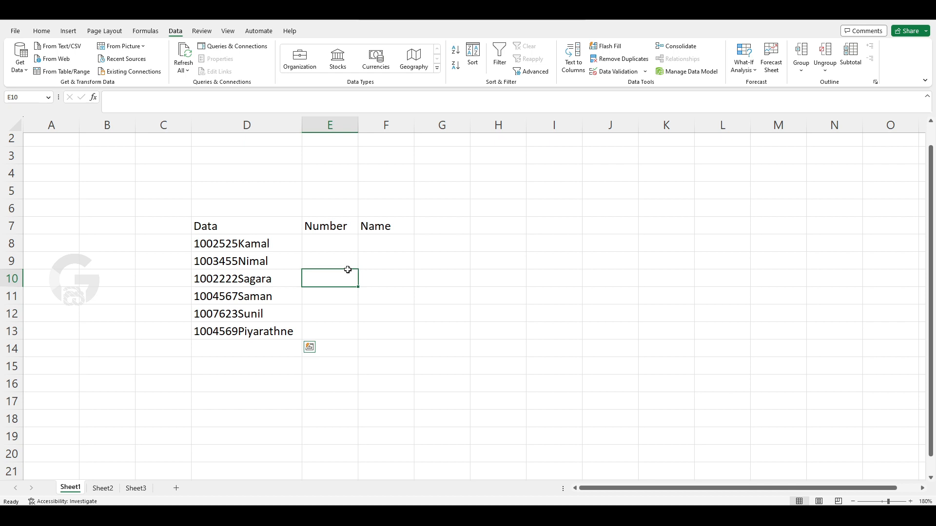
- Clear the Number and Name headers from E7 and F7
click(339, 228)
key(Delete)
key(Right)
key(Delete)
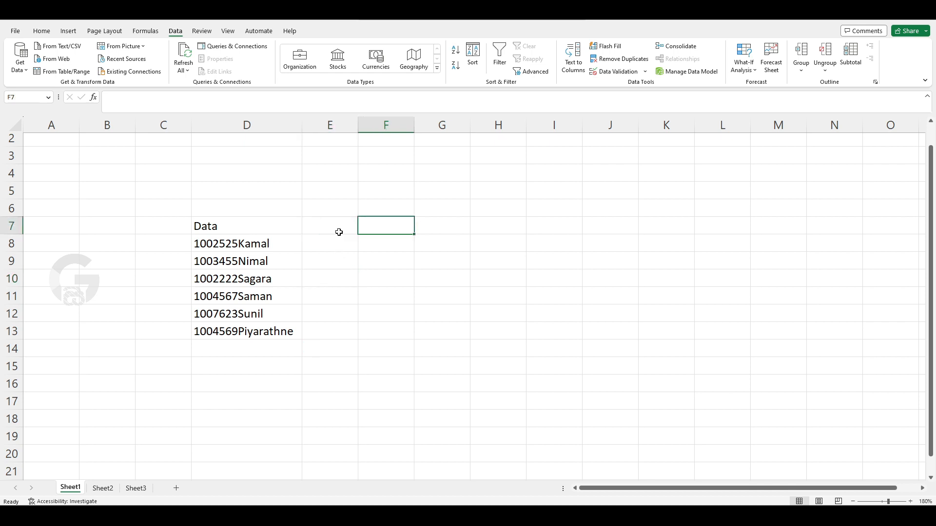
- Start a Text to Columns conversion of D8:D13 with the Fixed width option
key(Left)
key(Left)
key(Down)
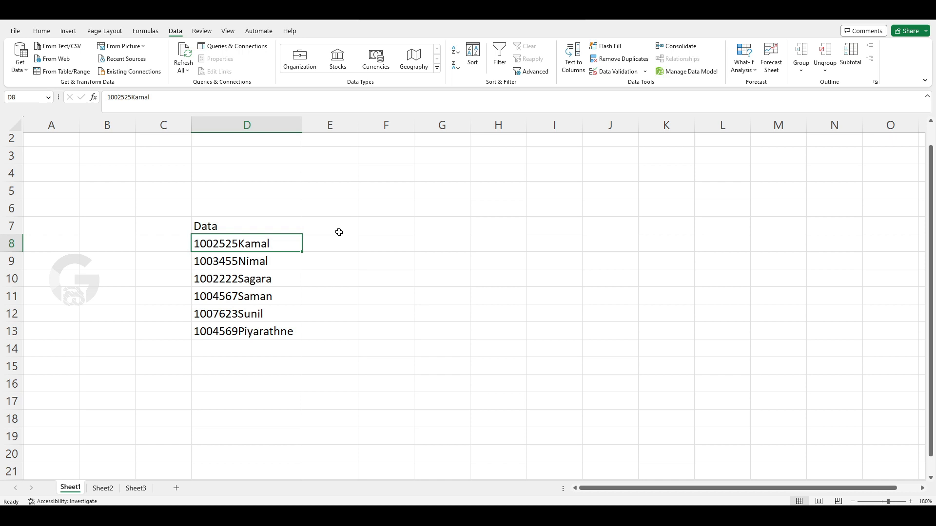
key(shift+Down)
key(shift+Down)
key(shift+Down)
key(shift+Down)
key(shift+Down)
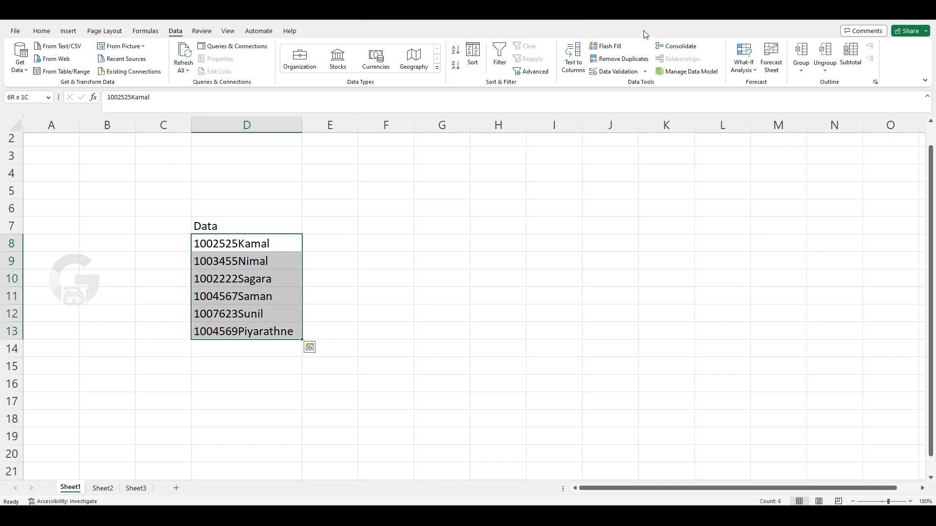
click(571, 54)
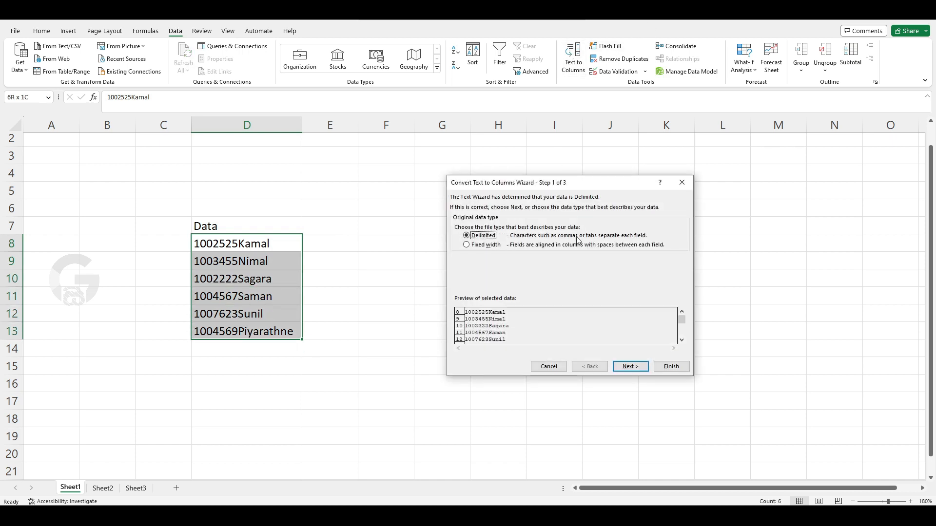
click(489, 247)
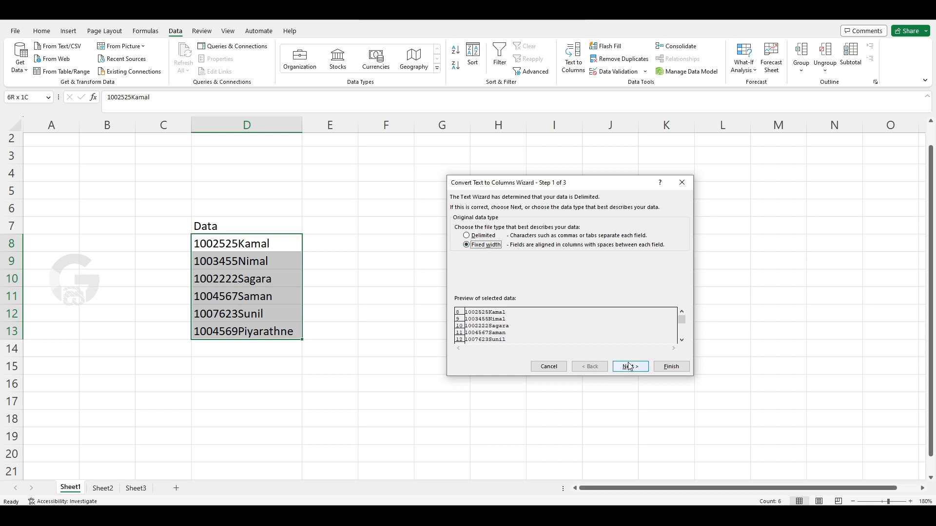
click(630, 366)
- Set column breaks after the third and seventh characters and finish the split in place from cell D8
click(465, 304)
click(478, 304)
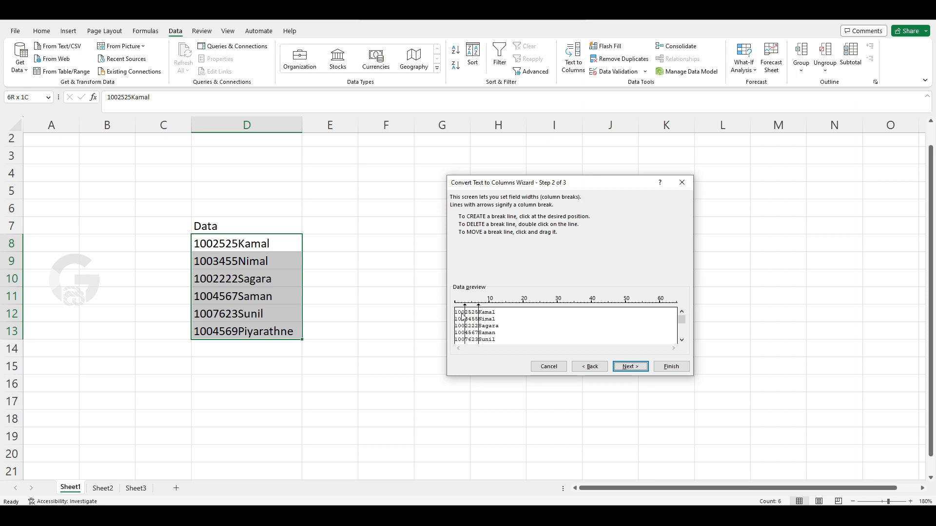
click(641, 368)
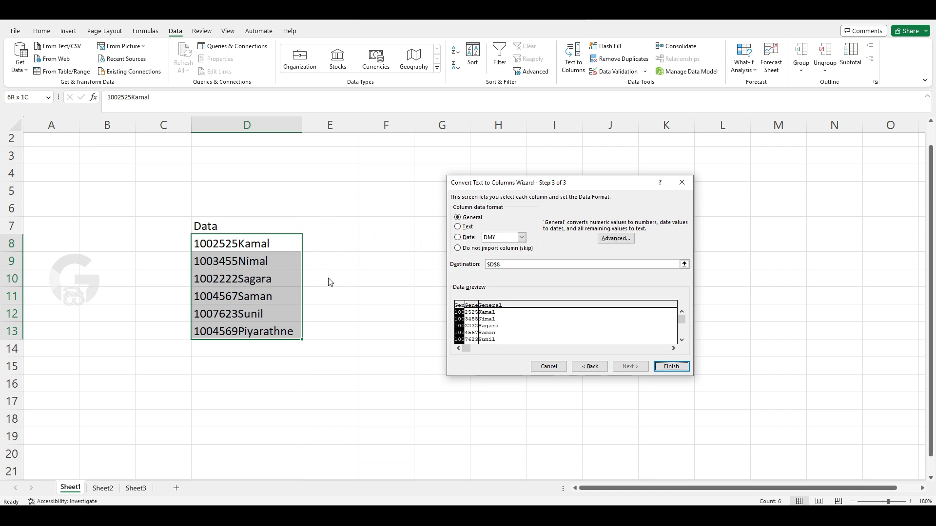
click(671, 366)
click(612, 404)
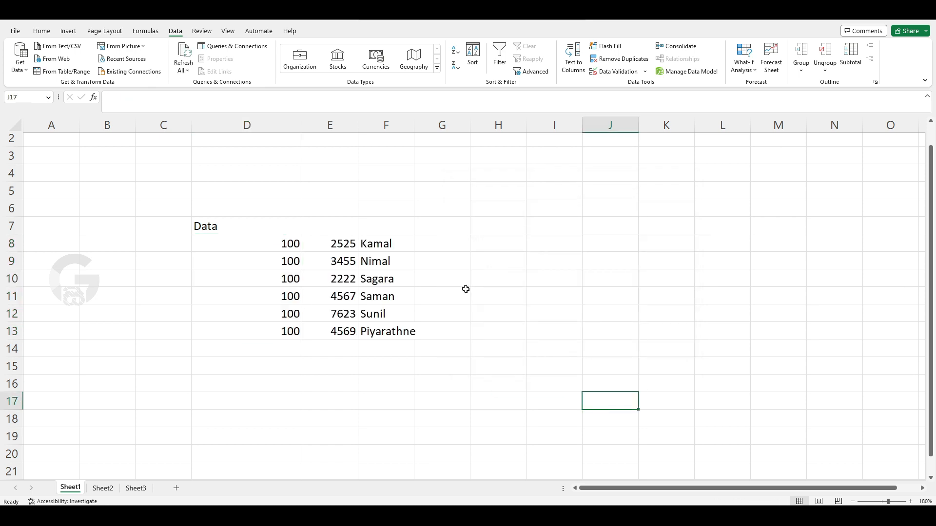
- Examine the split values across columns D, E and F, starting from row 8
click(404, 273)
click(304, 245)
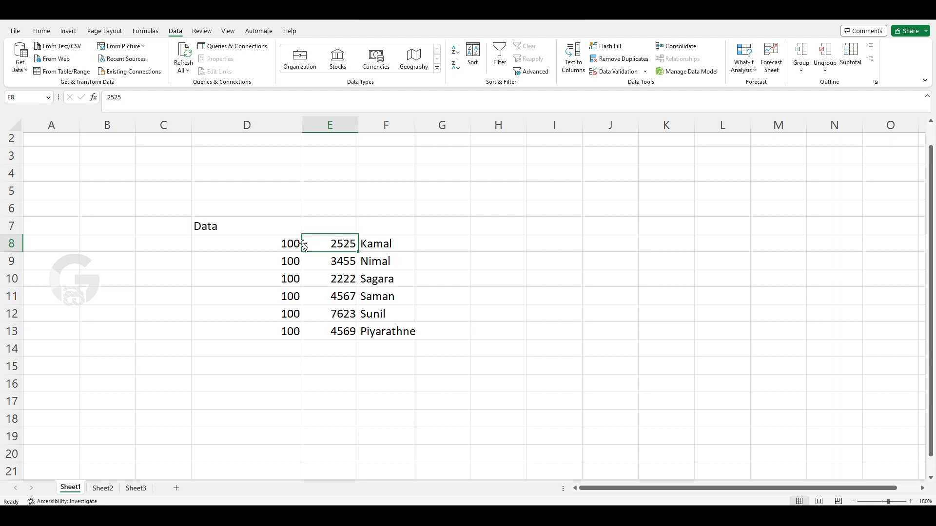
key(Left)
key(Right)
key(Right)
key(Left)
key(Down)
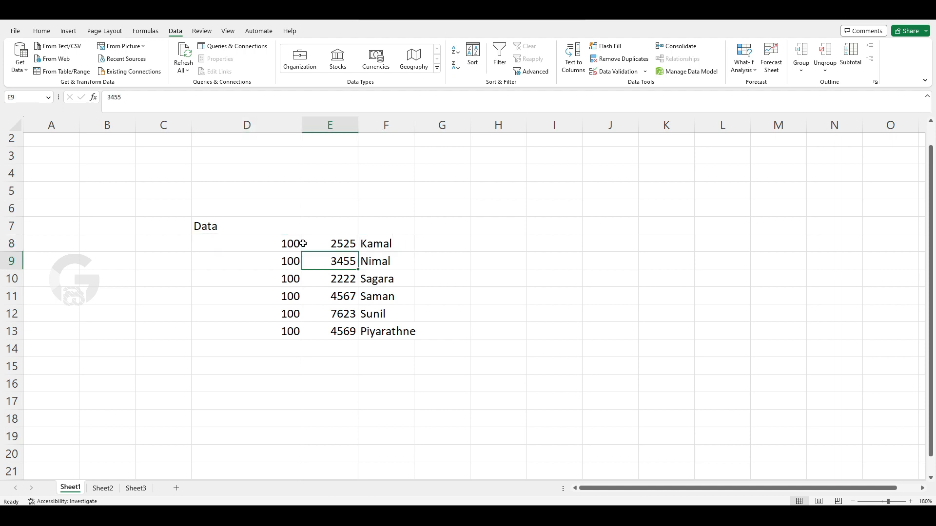
key(Left)
key(Up)
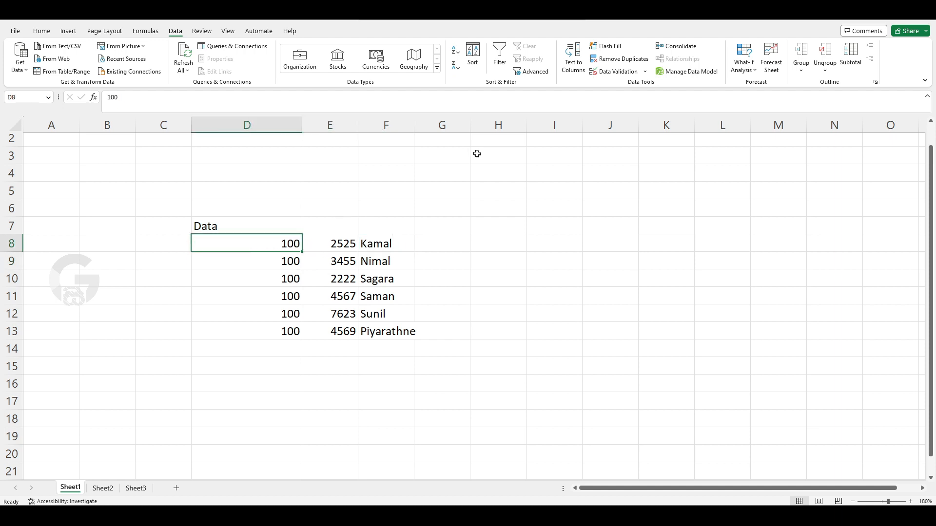
click(571, 61)
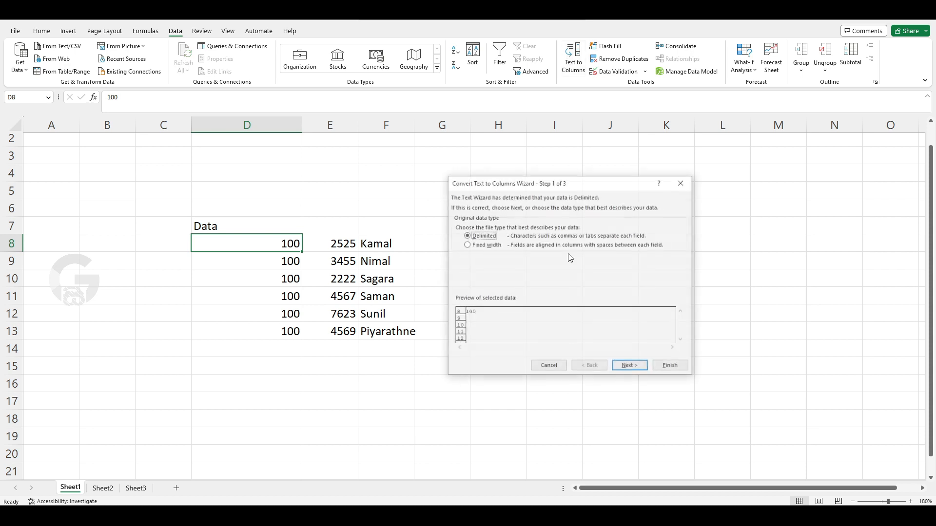
click(689, 189)
drag(520, 295, 241, 385)
click(119, 448)
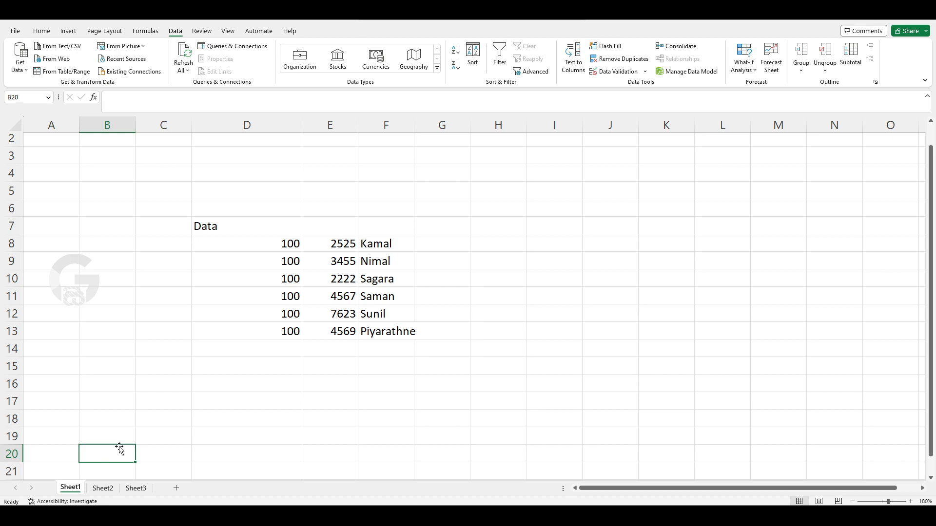
- Open Sheet2 and examine the comma-separated name and number entries in D9:D13
click(104, 487)
click(307, 348)
click(307, 354)
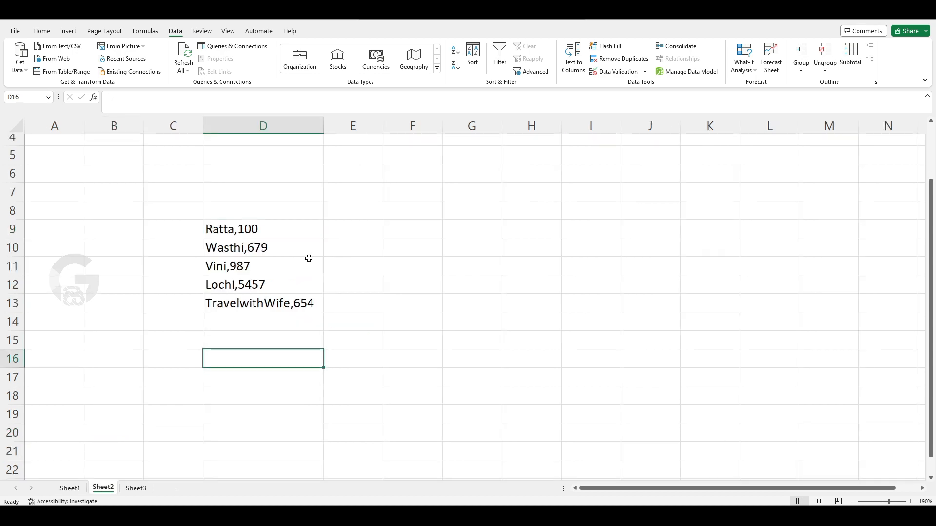
click(307, 228)
key(Down)
key(Down)
key(Down)
key(Down)
key(Down)
key(Up)
key(Up)
key(Up)
key(Up)
key(Up)
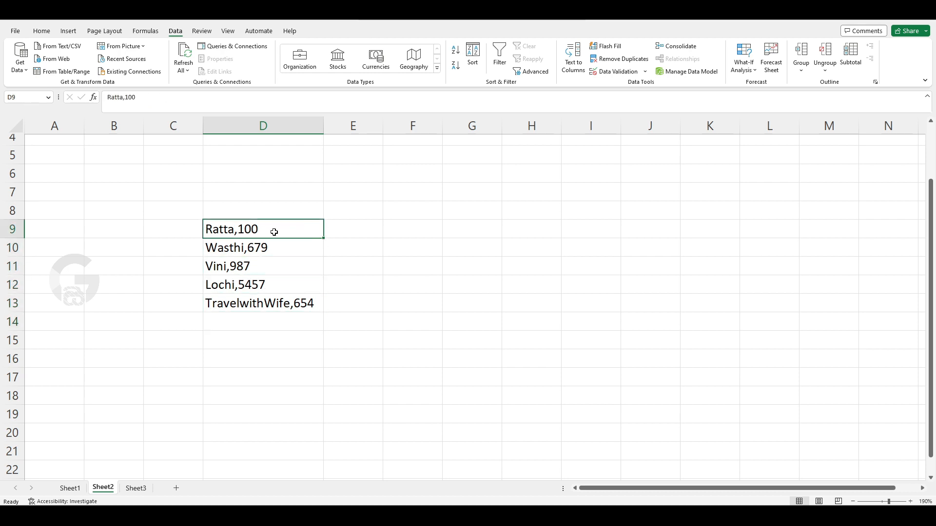
click(265, 270)
key(Up)
key(Up)
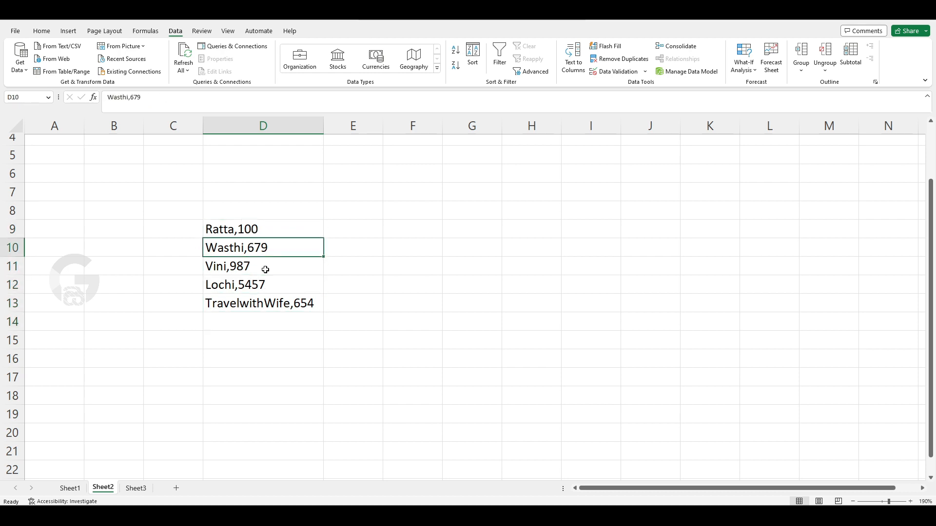
- Start a Text to Columns conversion of D9:D13 with the Delimited option
key(shift+Down)
key(shift+Down)
key(shift+Down)
key(shift+Down)
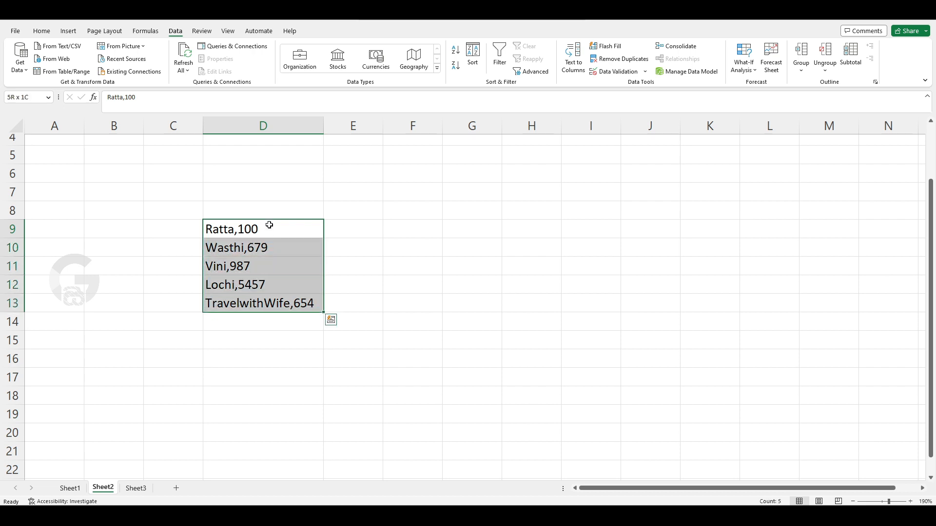
click(577, 53)
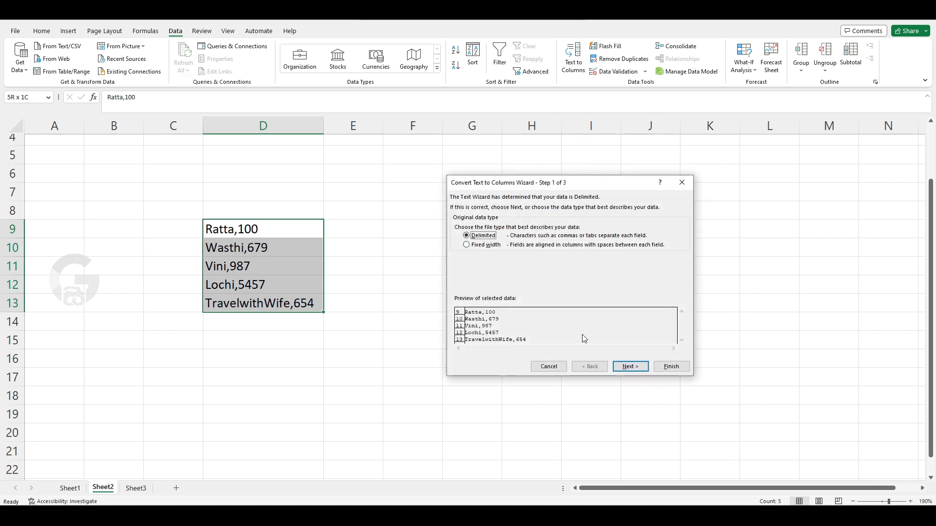
click(630, 366)
- Use Comma as the only delimiter and finish the split in place
click(467, 253)
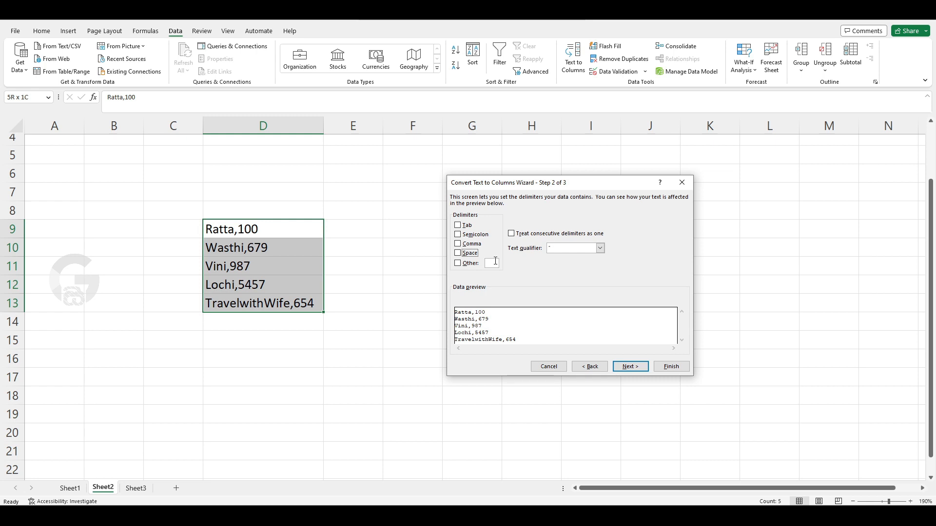
click(496, 261)
click(461, 244)
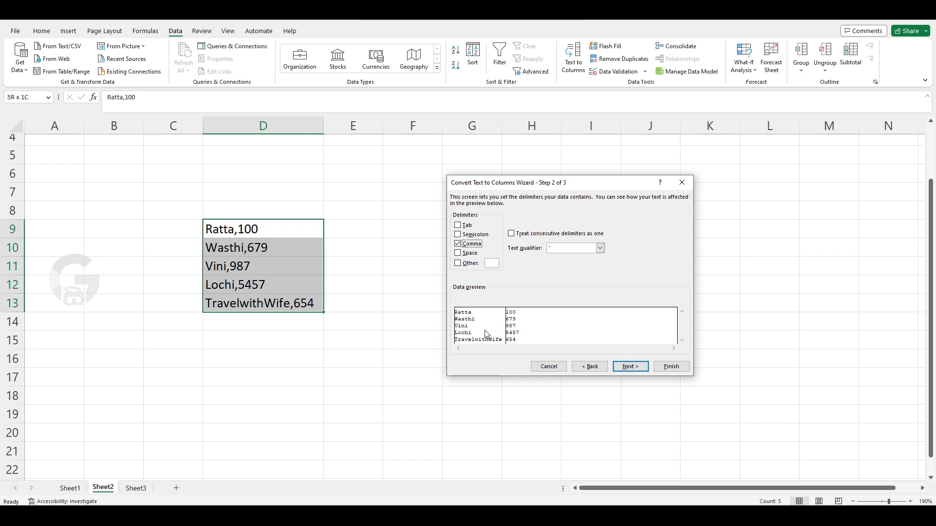
click(633, 368)
click(661, 369)
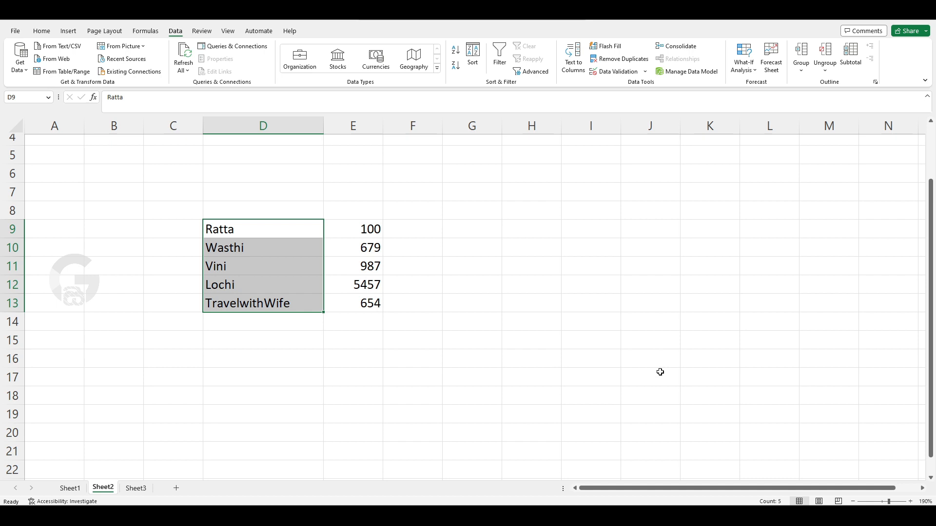
- Examine the split names and numbers in columns D and E, rows 9 to 13
click(616, 376)
click(430, 287)
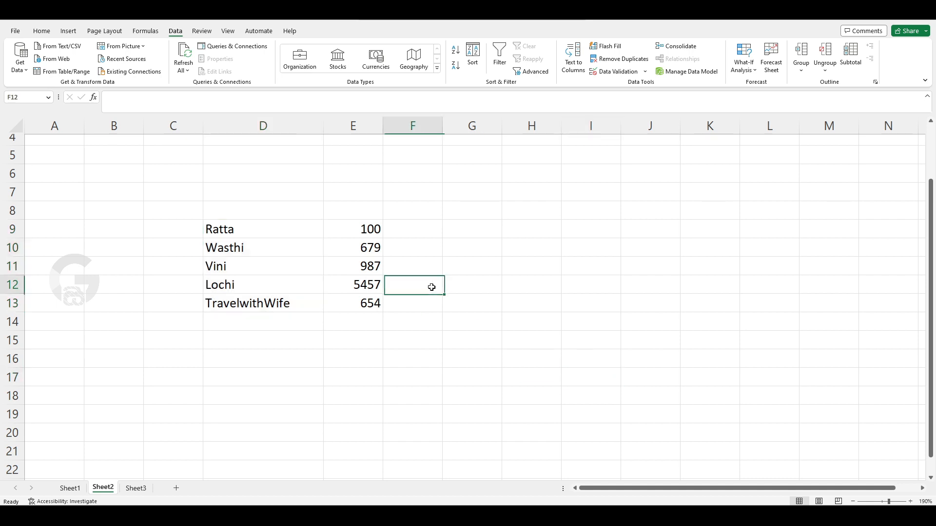
click(327, 232)
key(Left)
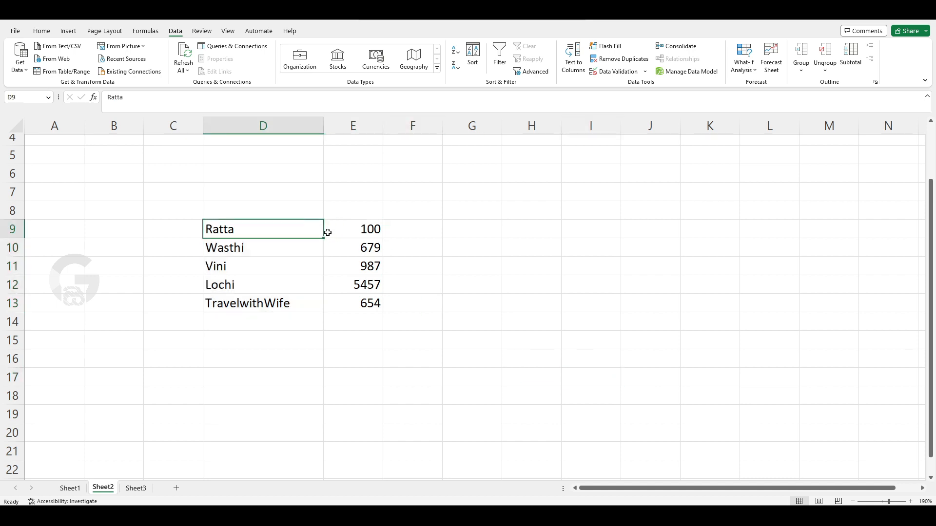
key(Right)
key(Down)
key(Left)
key(Up)
key(Right)
key(Left)
key(Down)
key(Right)
key(Up)
key(Left)
click(338, 292)
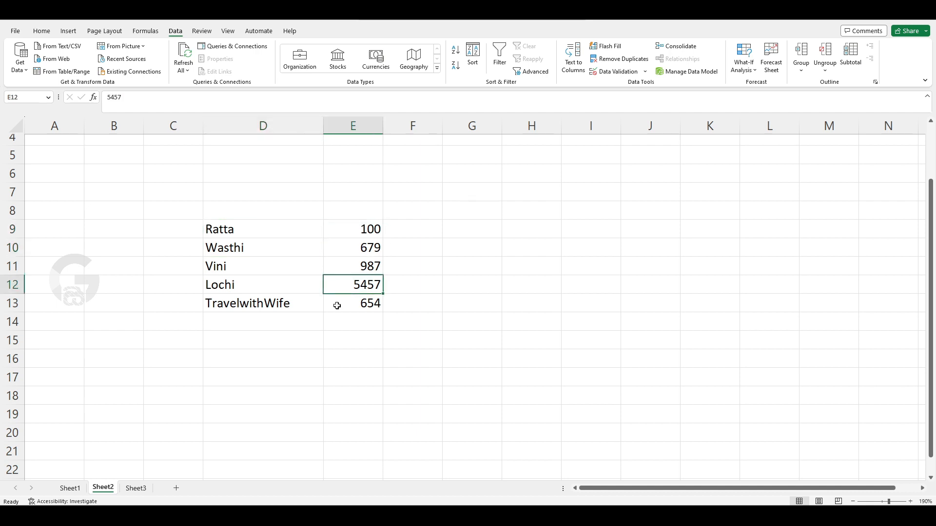
click(333, 322)
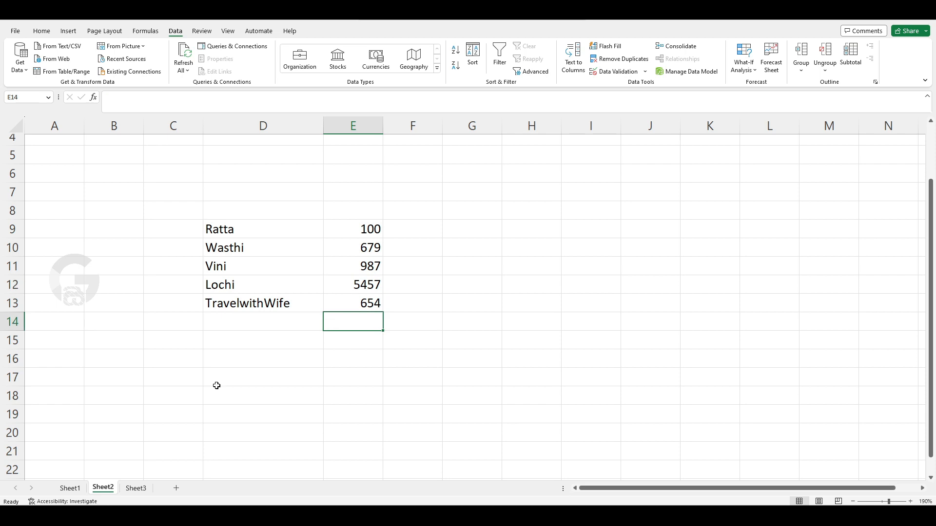
- Open Sheet3 and widen column D to fit the full names in D7:D9
click(136, 488)
click(382, 351)
drag(247, 125, 314, 124)
click(249, 215)
click(254, 258)
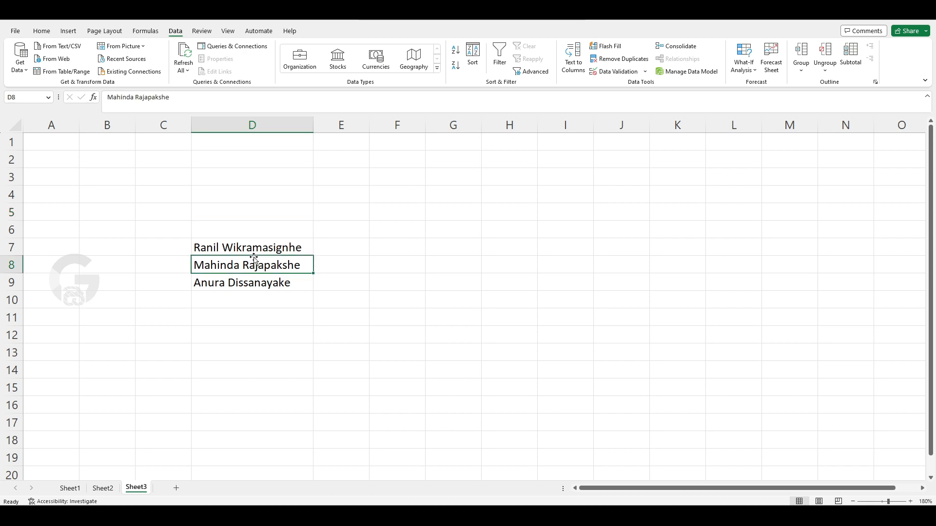
key(Up)
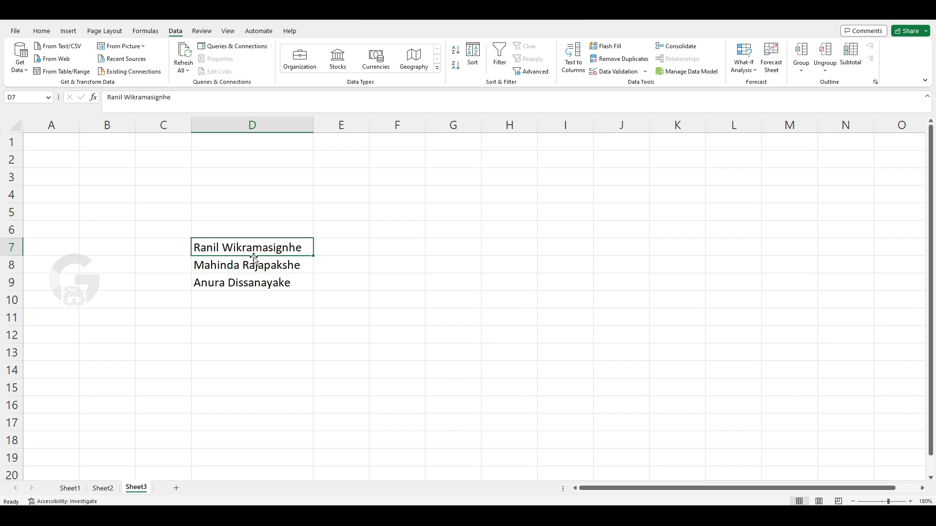
key(shift+Down)
key(shift+Down)
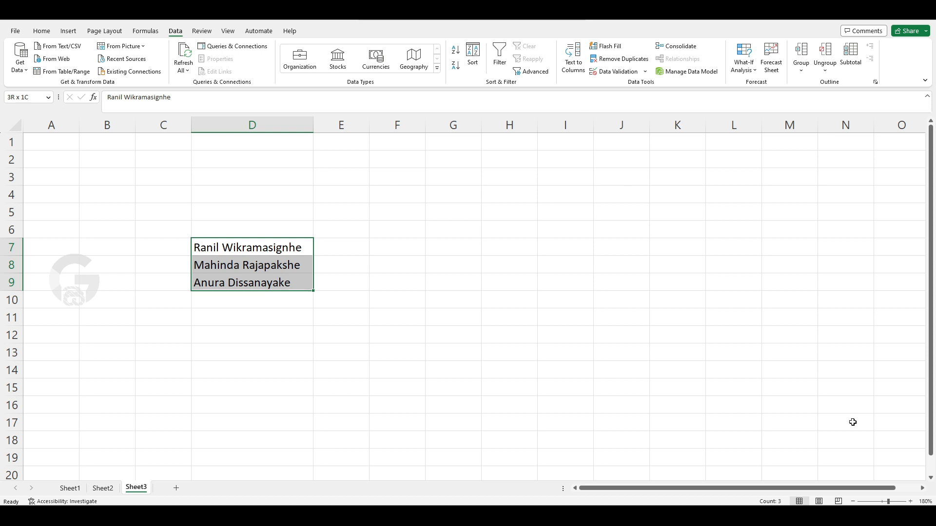
click(910, 502)
click(910, 502)
click(911, 502)
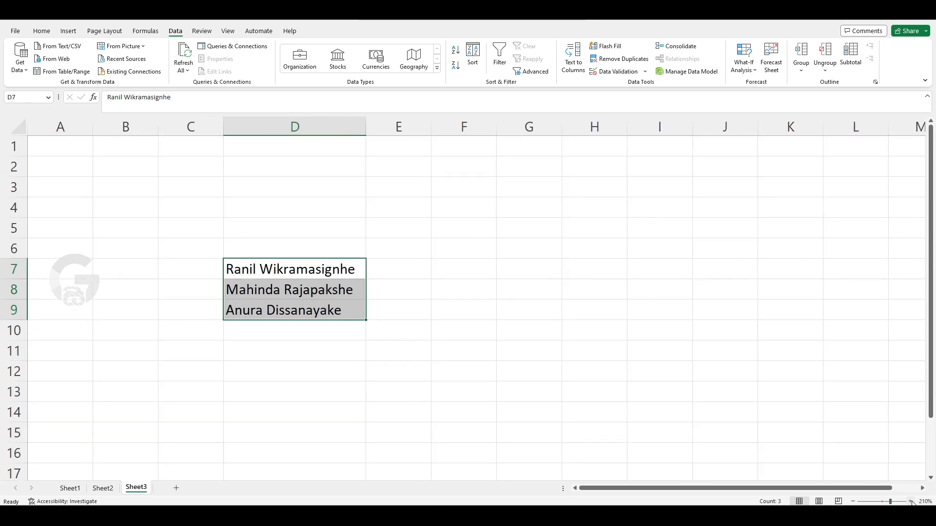
click(911, 501)
click(582, 63)
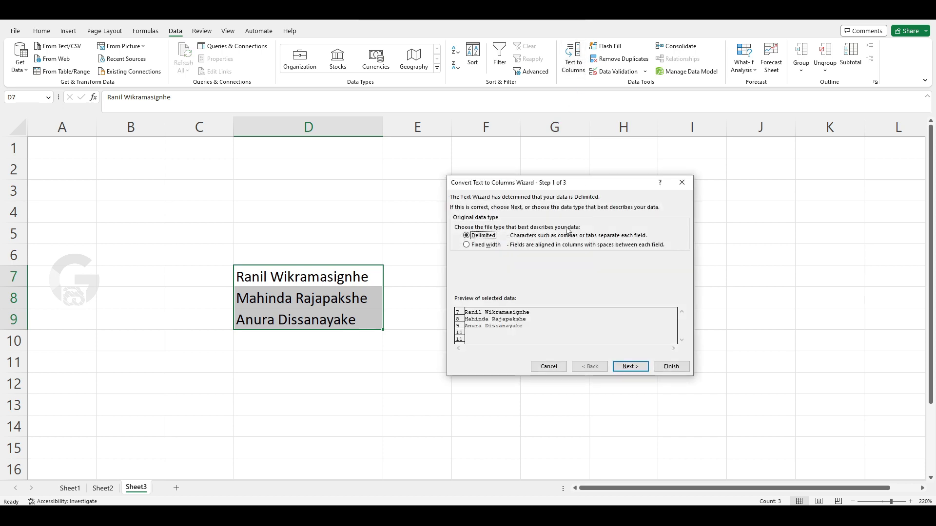
click(631, 367)
click(460, 252)
click(459, 245)
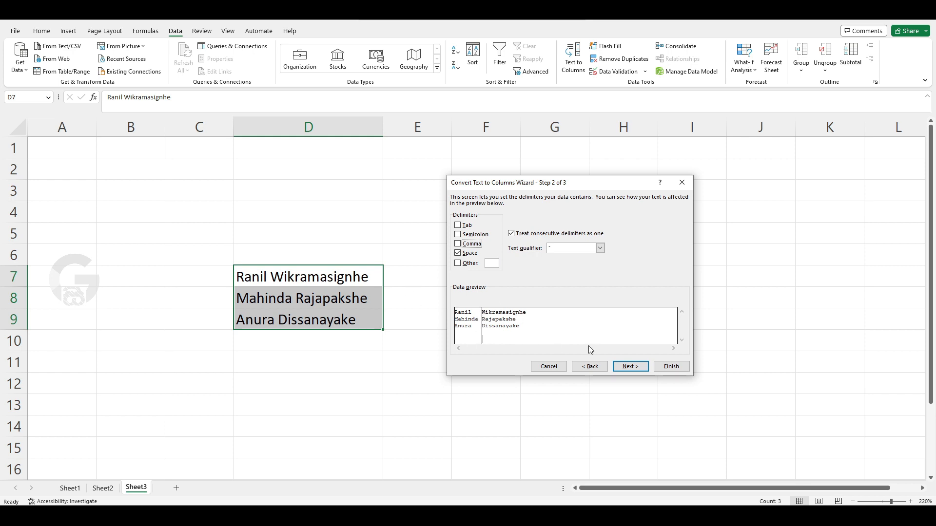
click(682, 183)
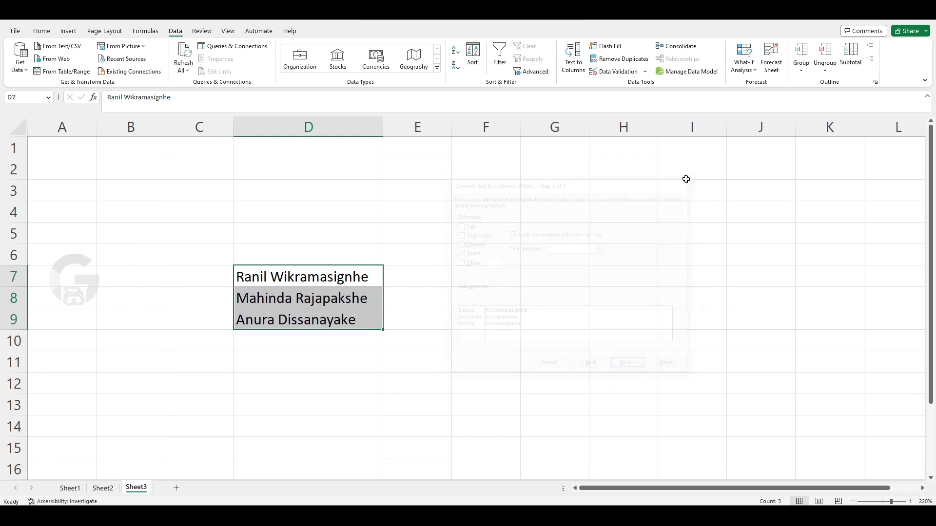
- Insert the middle name Kumara between the two names in D9 and fit column D's width to its contents
click(305, 316)
click(126, 97)
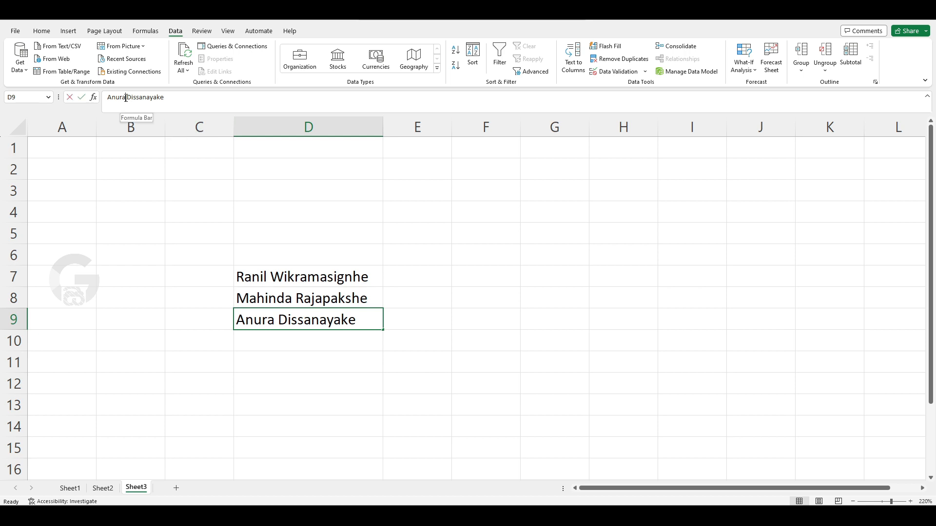
text(Kumara)
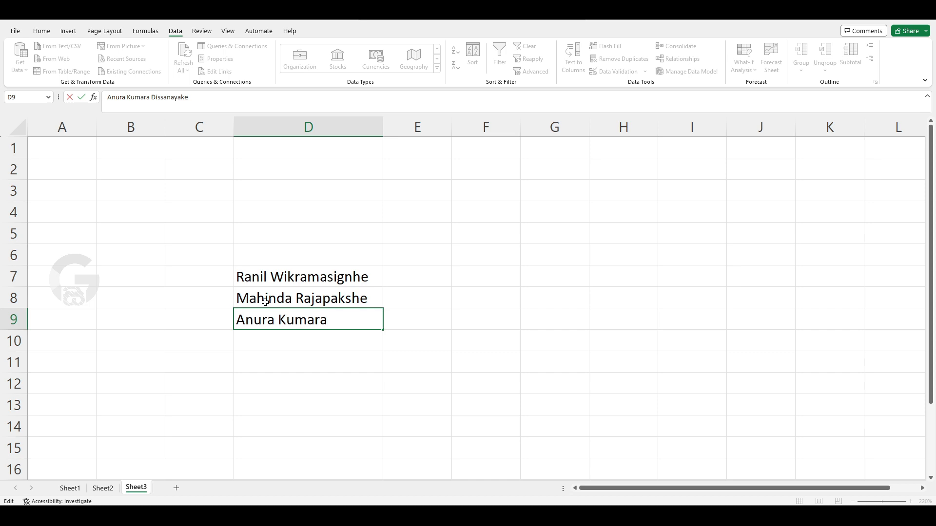
click(354, 408)
double_click(386, 127)
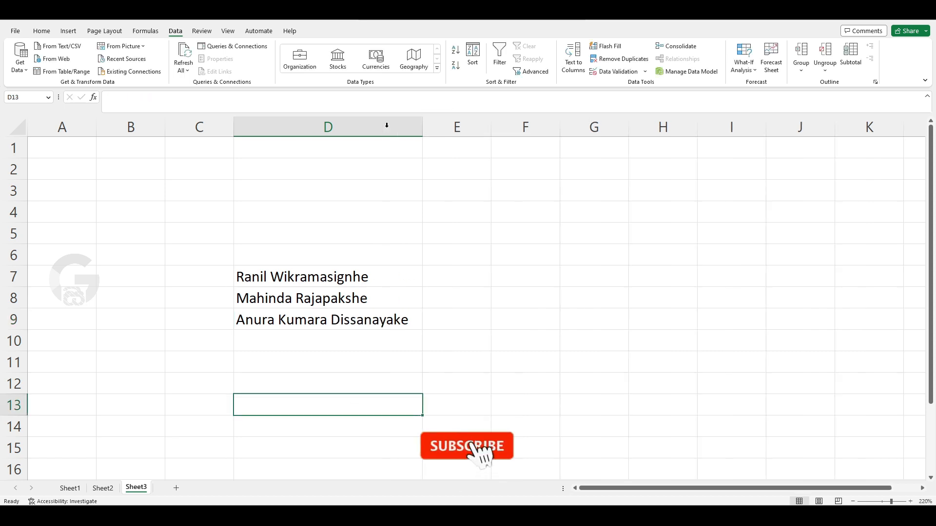
- Split the names in D7:D9 into separate columns with Text to Columns, delimited by Space, with destination $D$7
drag(362, 276, 360, 320)
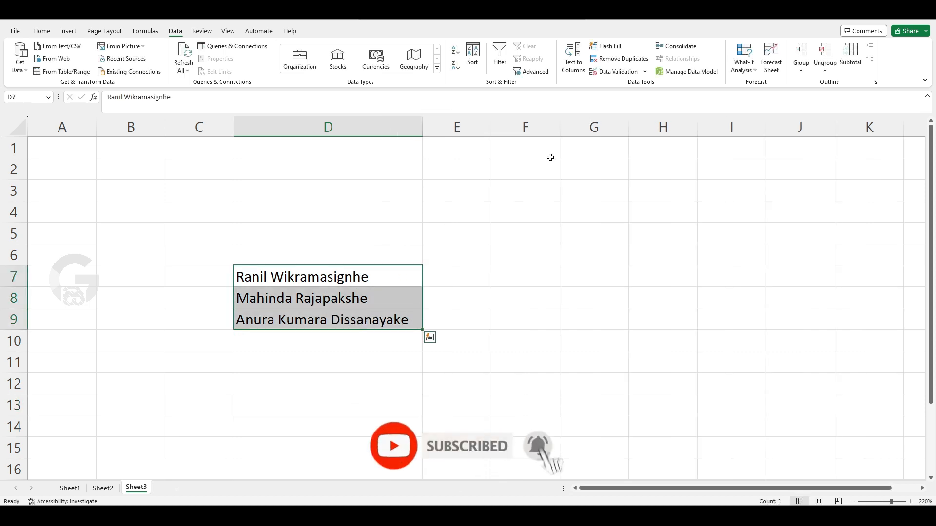
click(574, 56)
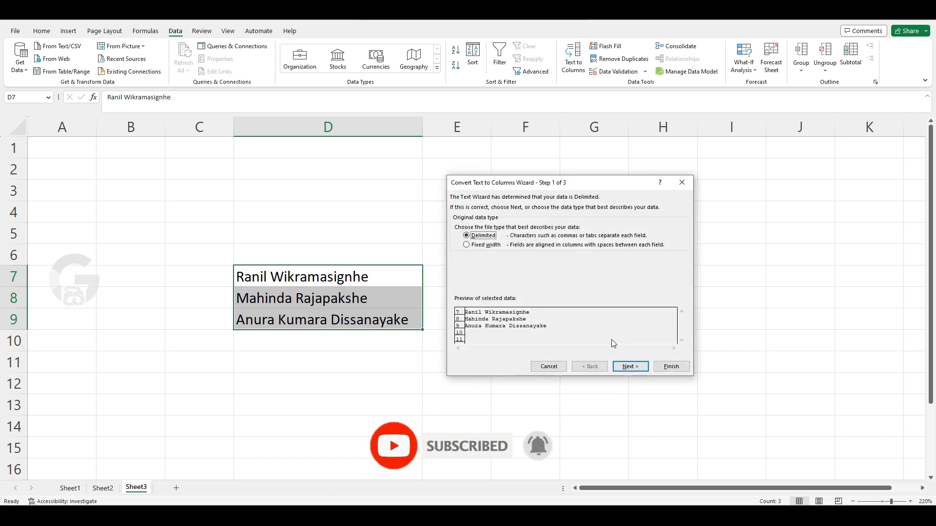
click(630, 367)
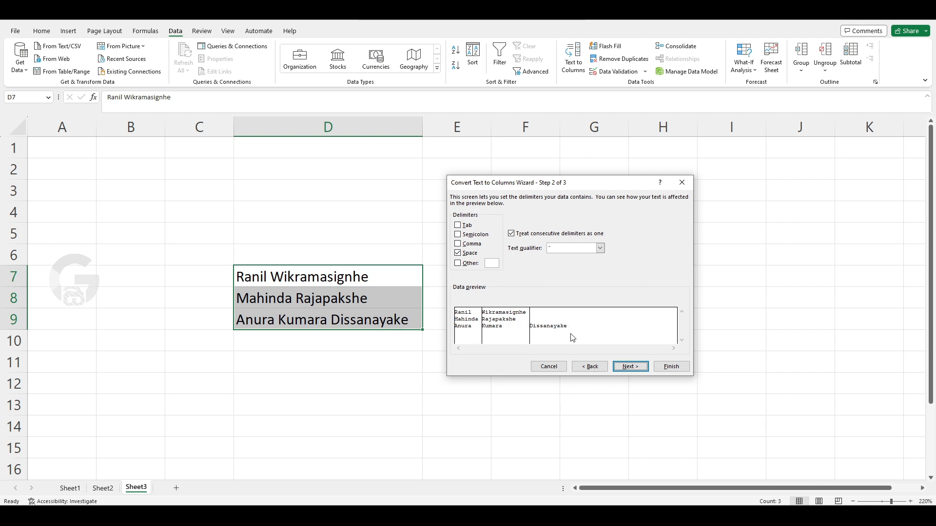
click(628, 368)
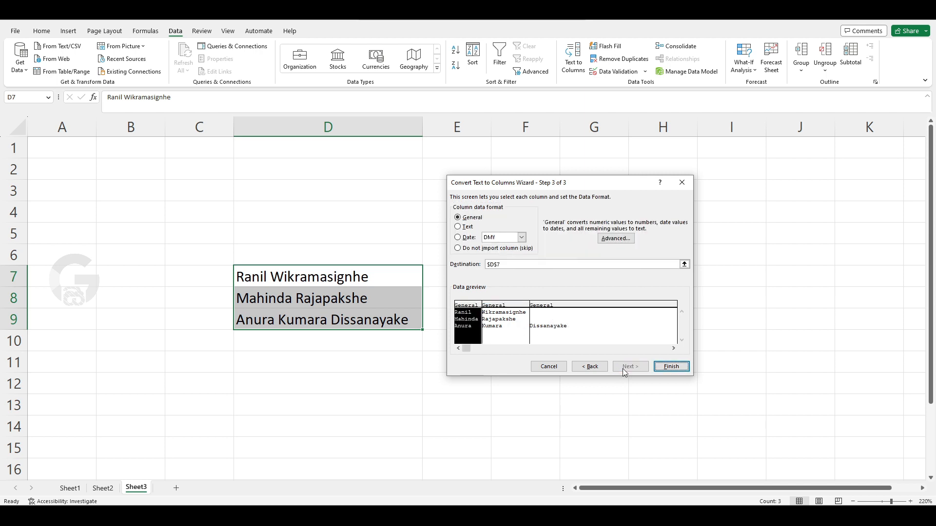
click(671, 367)
click(551, 389)
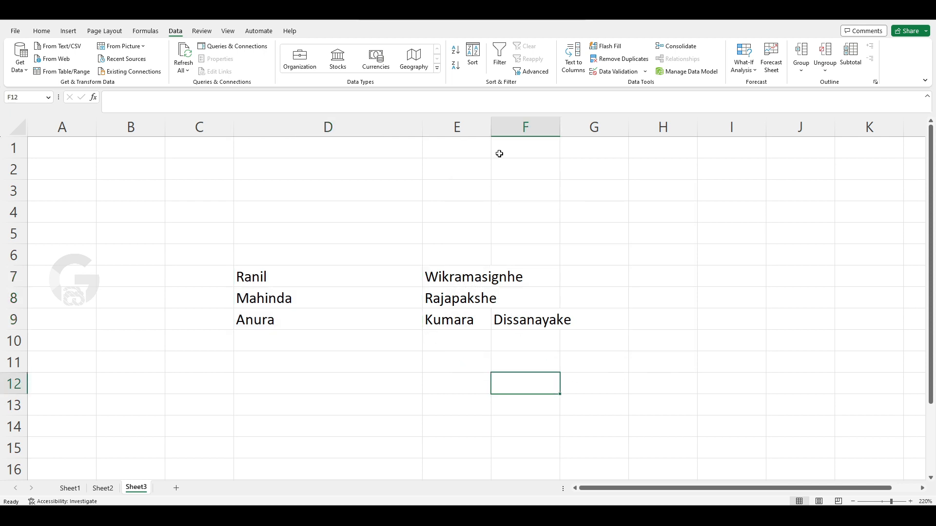
- Fit columns E and F to their contents and narrow column D around the first names
double_click(491, 127)
drag(424, 122, 328, 128)
click(347, 312)
click(293, 322)
click(362, 335)
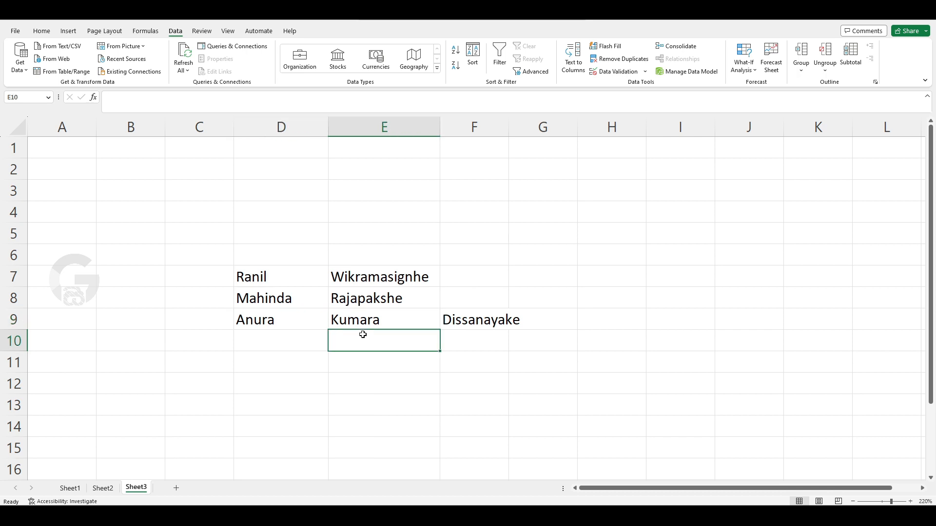
click(303, 321)
click(368, 319)
click(464, 316)
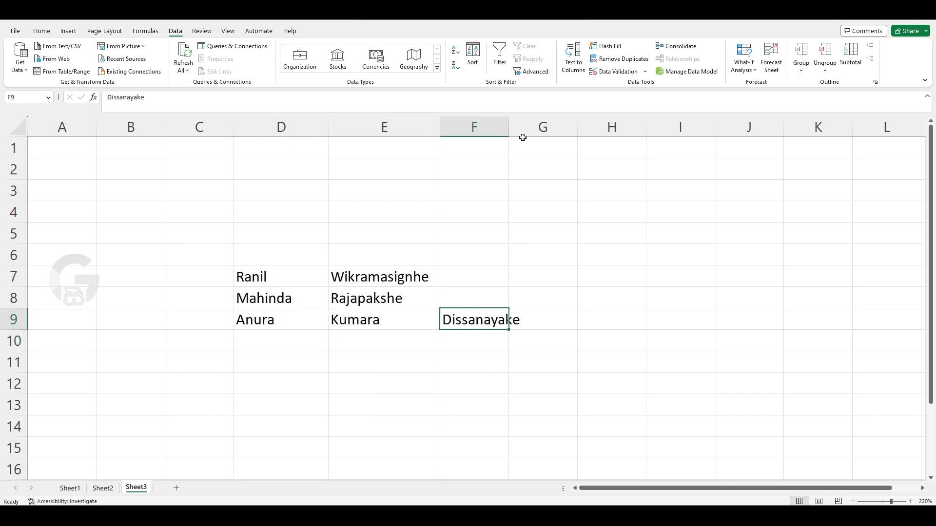
double_click(509, 126)
click(532, 283)
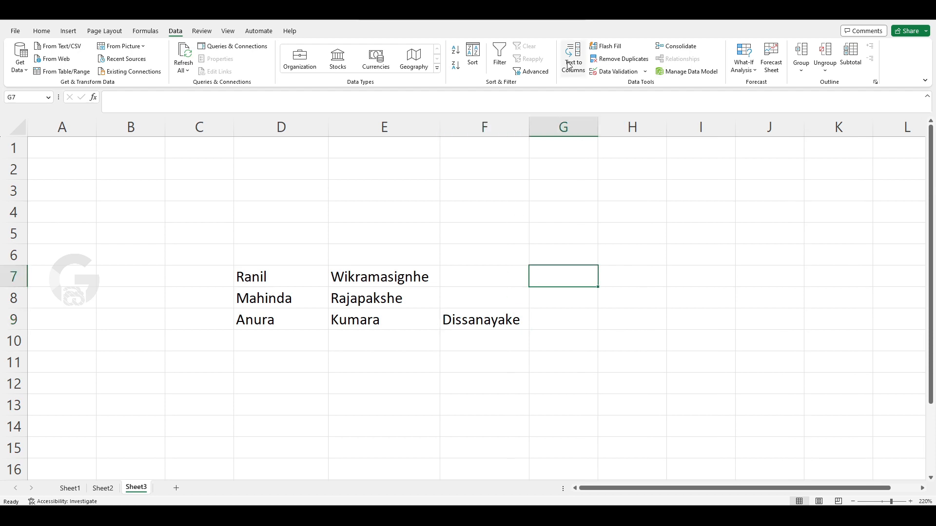
click(619, 278)
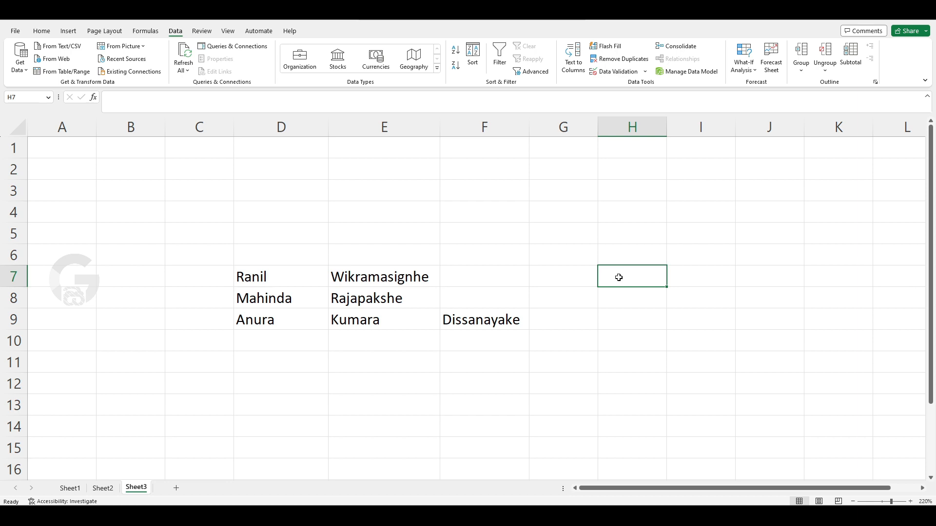
click(578, 339)
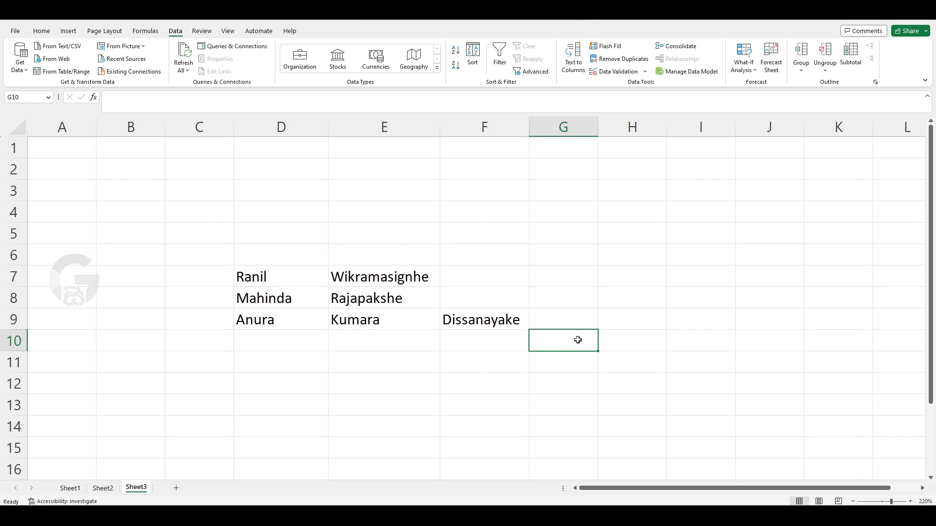
click(614, 262)
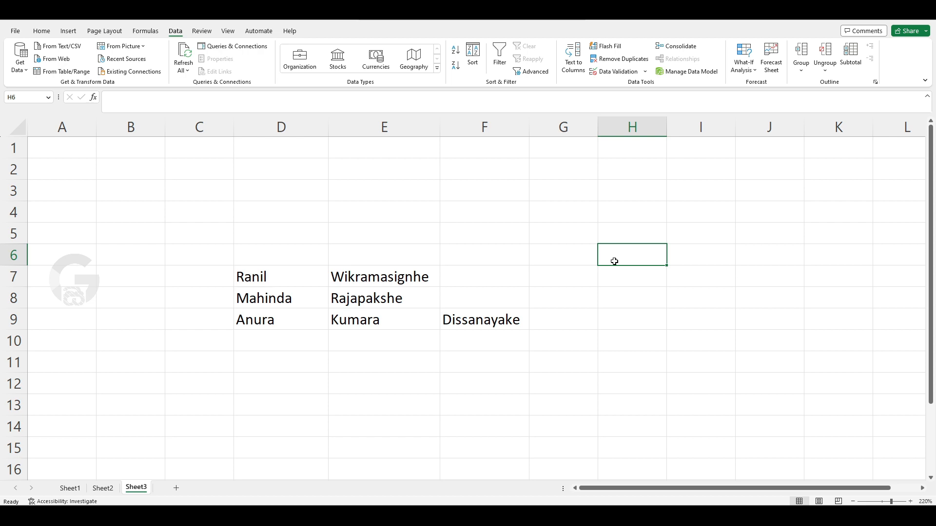
click(603, 334)
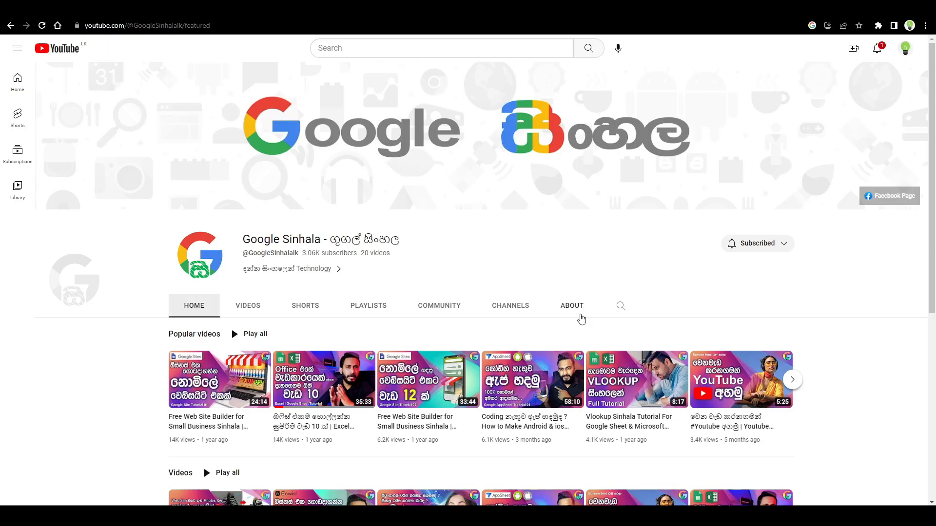
scroll(580, 317, down, 2)
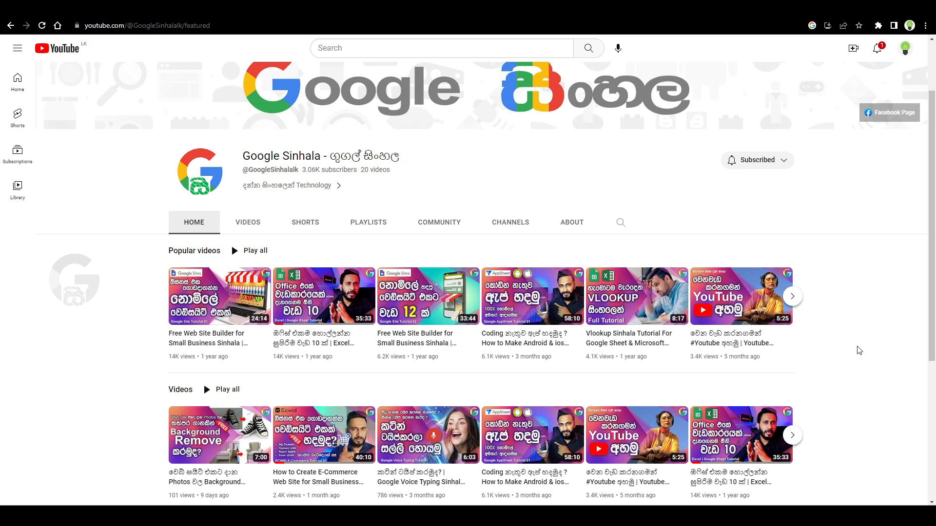
scroll(858, 350, down, 1)
scroll(859, 351, up, 2)
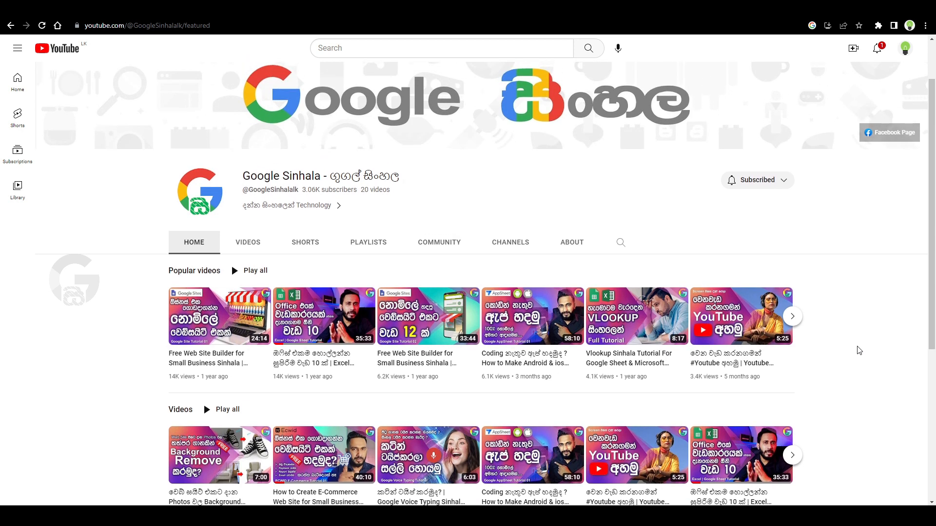